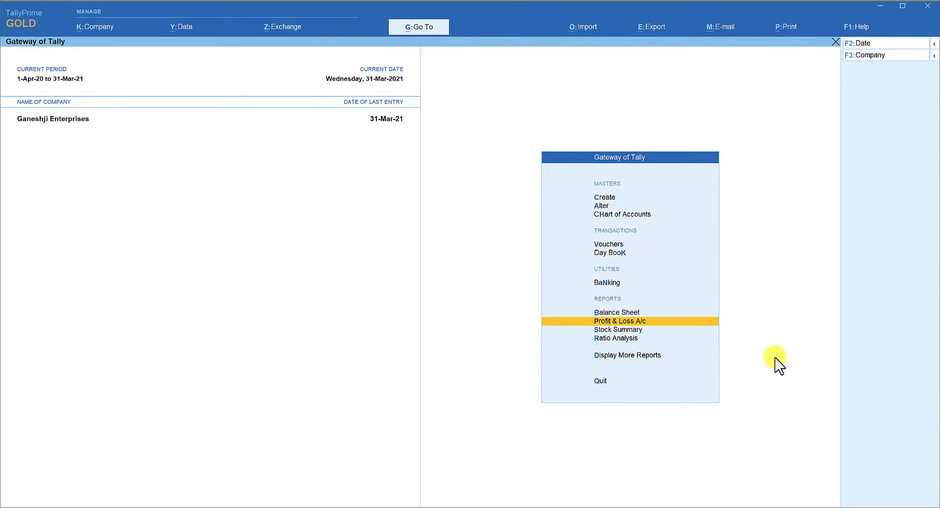
# - Open the Profit & Loss A/c and switch it to the F5: Detailed view listing each ledger
pyautogui.press('Return')
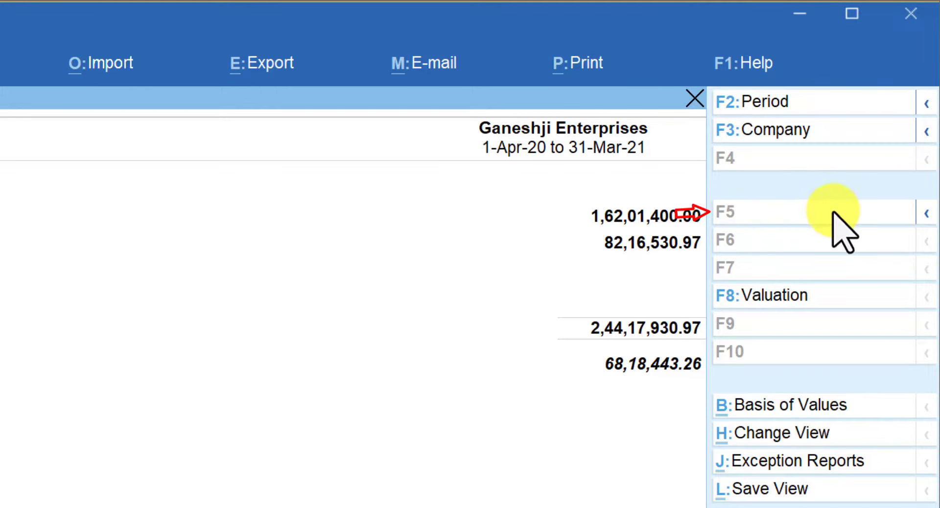
pyautogui.click(927, 214)
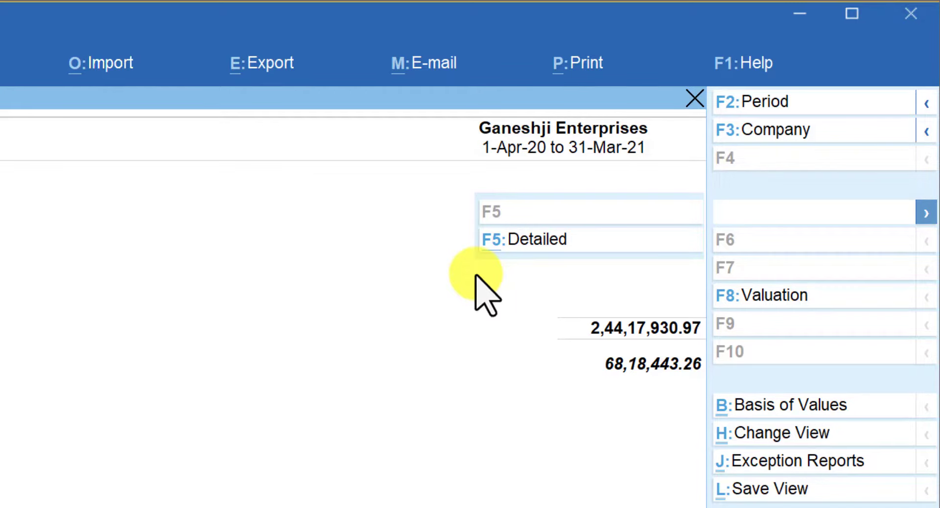
pyautogui.click(541, 246)
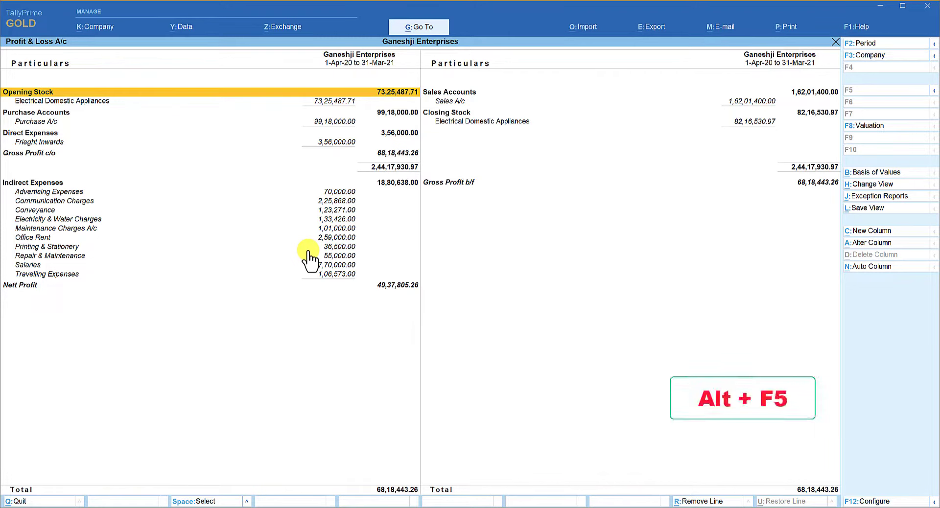
# - Toggle the Profit & Loss A/c between detailed and condensed views, ending on group totals only
pyautogui.hotkey('alt', 'F5')
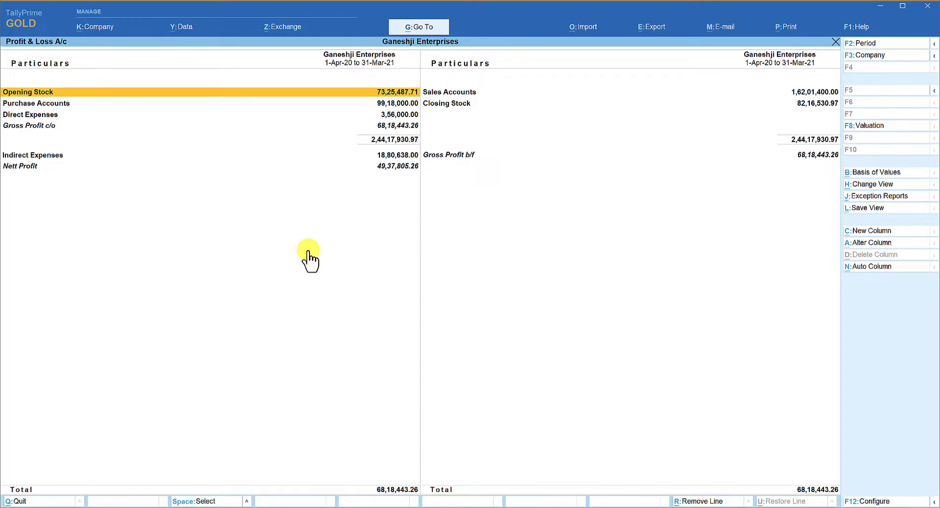
pyautogui.press('alt')
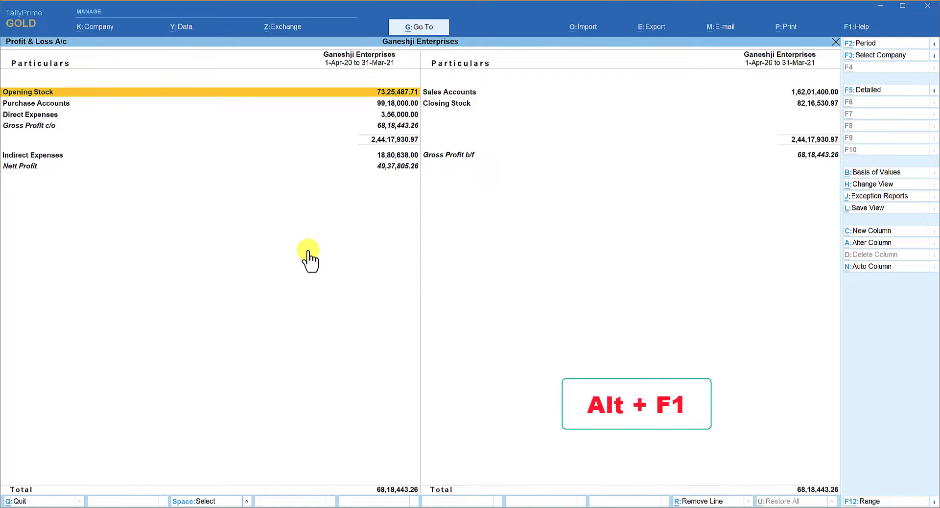
pyautogui.hotkey('alt', 'F1')
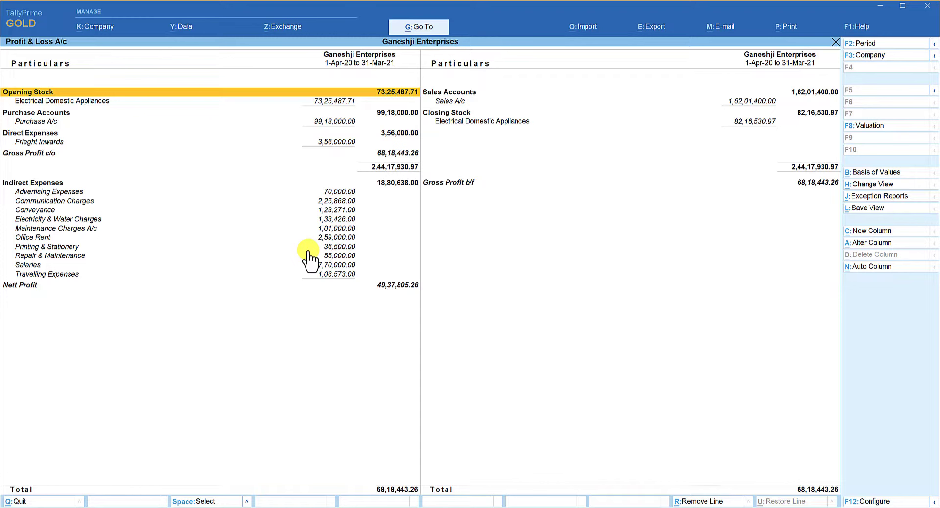
pyautogui.hotkey('alt', 'F1')
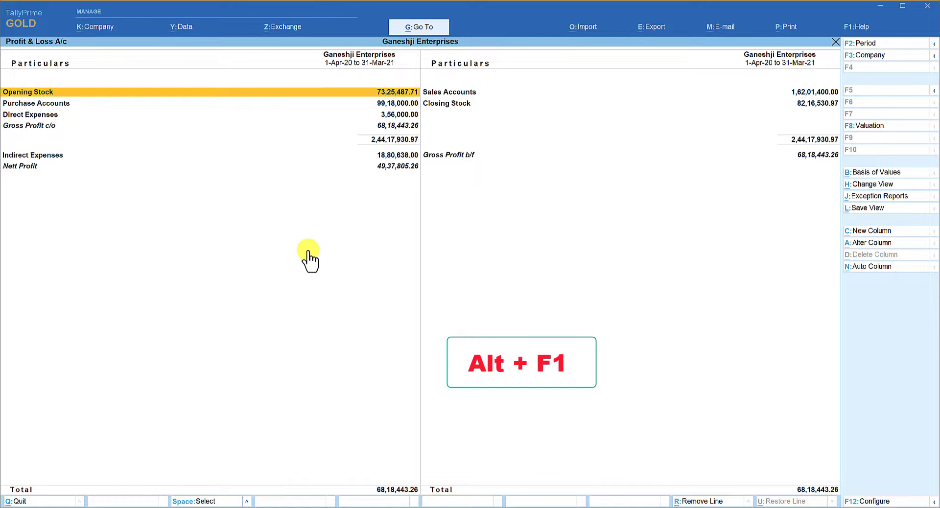
pyautogui.press('alt')
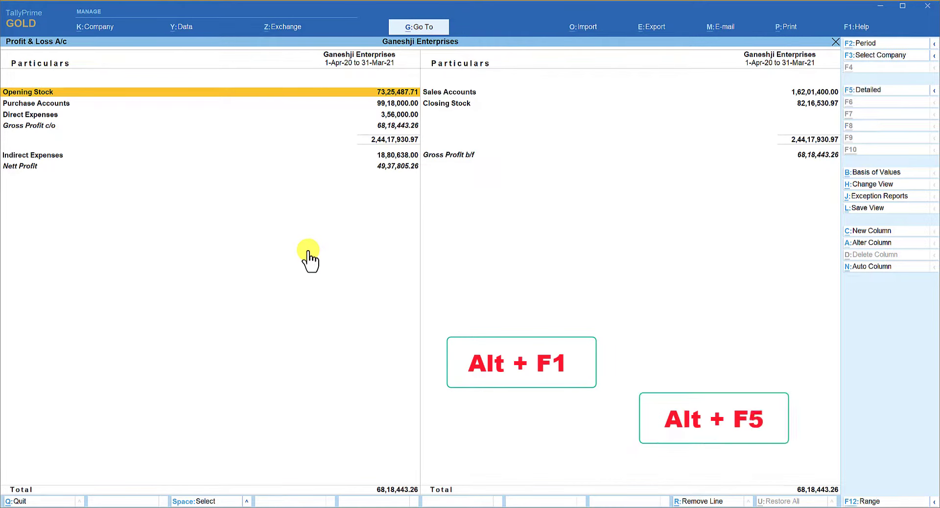
pyautogui.hotkey('alt', 'F5')
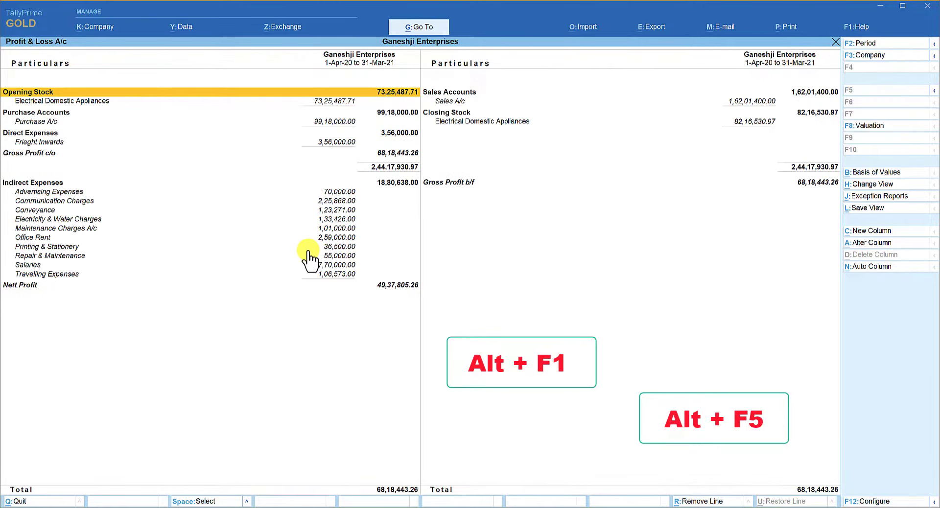
pyautogui.press('alt')
pyautogui.hotkey('alt', 'F5')
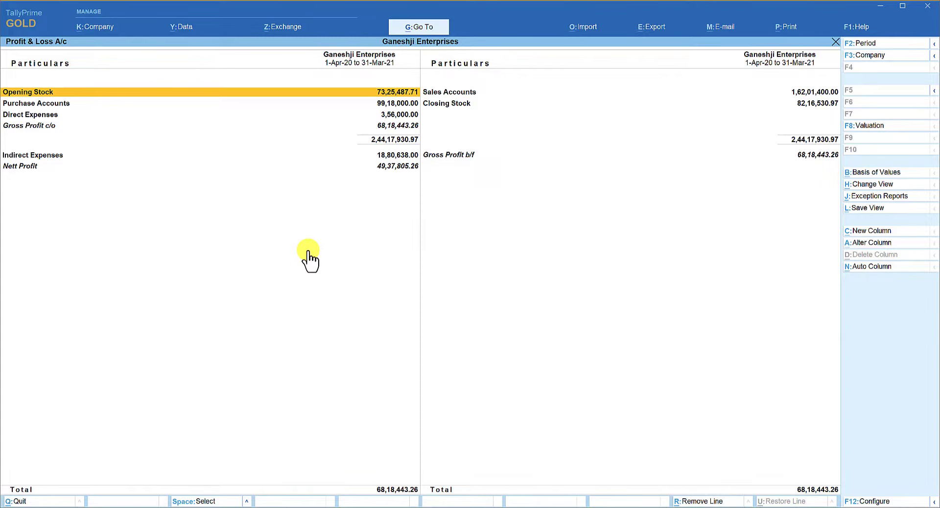
# - Preview the Indirect Expenses group summary, then expand it in place, e.g. Salaries 7,70,000.00
pyautogui.press('Down')
pyautogui.press('Down')
pyautogui.press('Down')
pyautogui.press('Down')
pyautogui.press('Up')
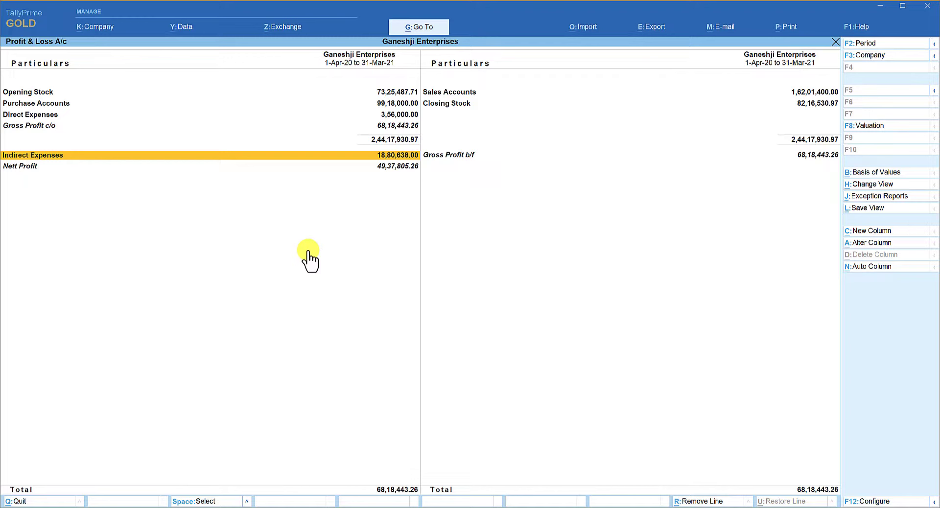
pyautogui.press('Return')
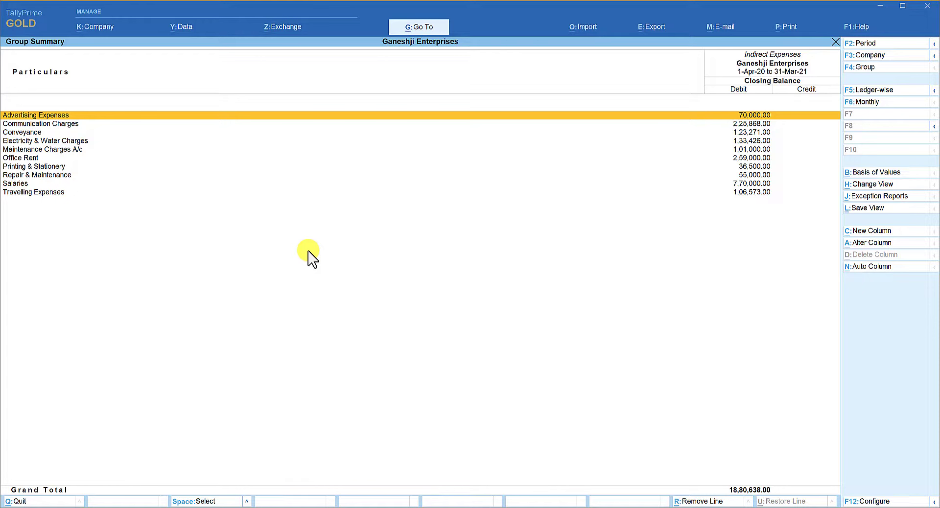
pyautogui.press('Escape')
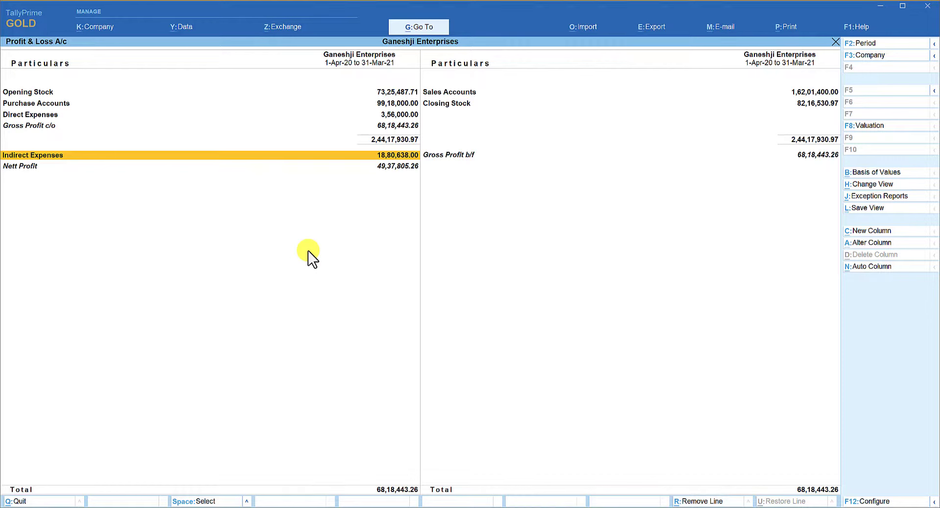
pyautogui.hotkey('shift', 'Return')
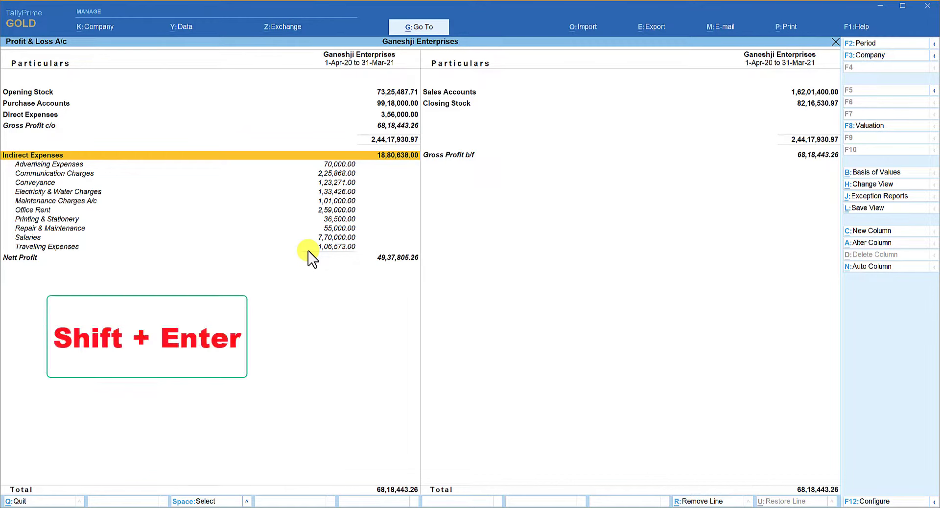
pyautogui.hotkey('shift', 'Return')
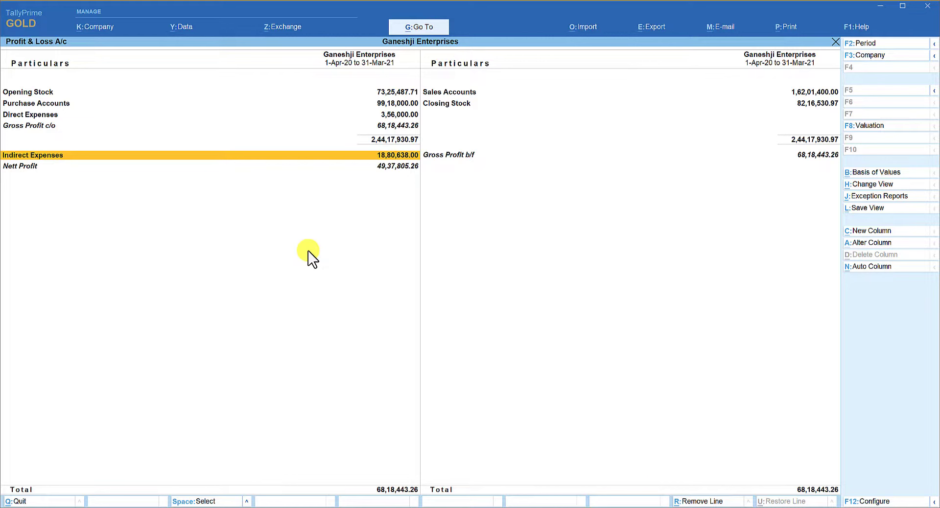
pyautogui.click(56, 156)
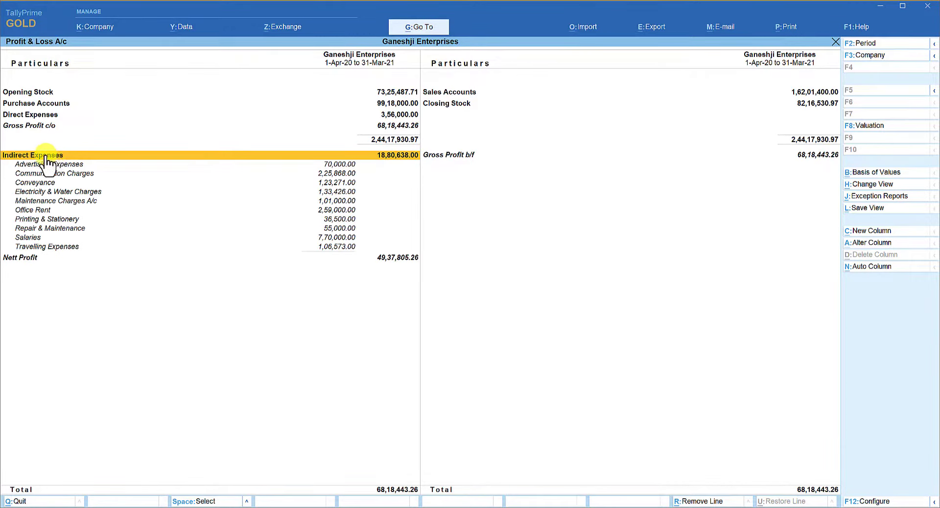
pyautogui.click(47, 156)
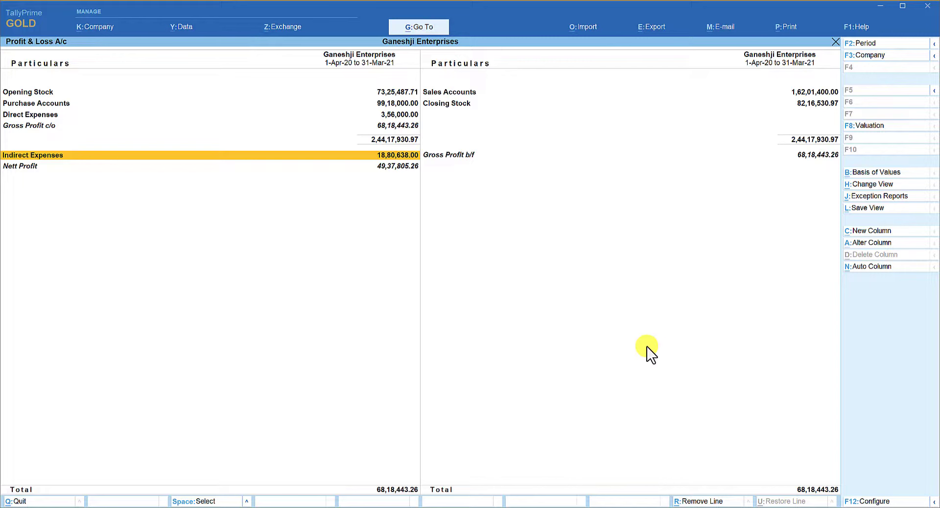
pyautogui.hotkey('shift', 'Return')
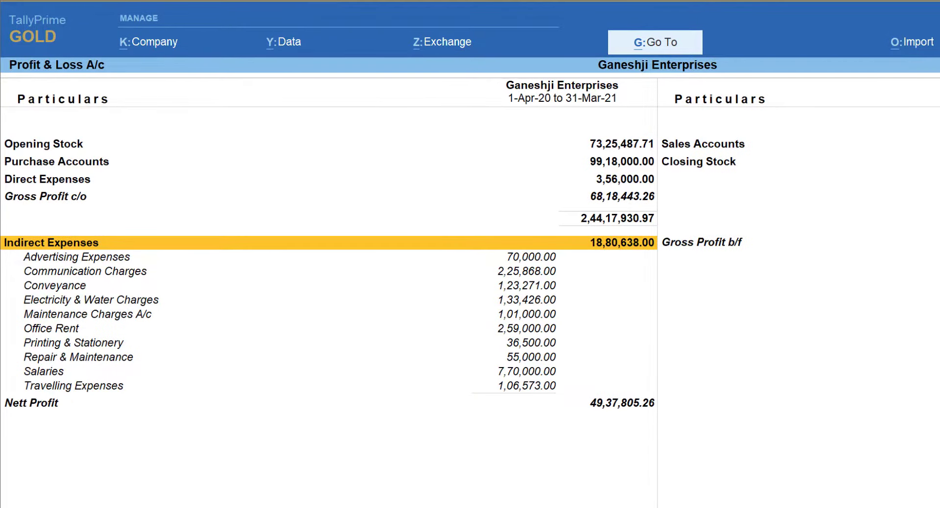
# - Select the Maintenance Charges A/c ledger row under Indirect Expenses
pyautogui.press('Down')
pyautogui.press('Down')
pyautogui.press('Down')
pyautogui.press('Down')
pyautogui.press('Down')
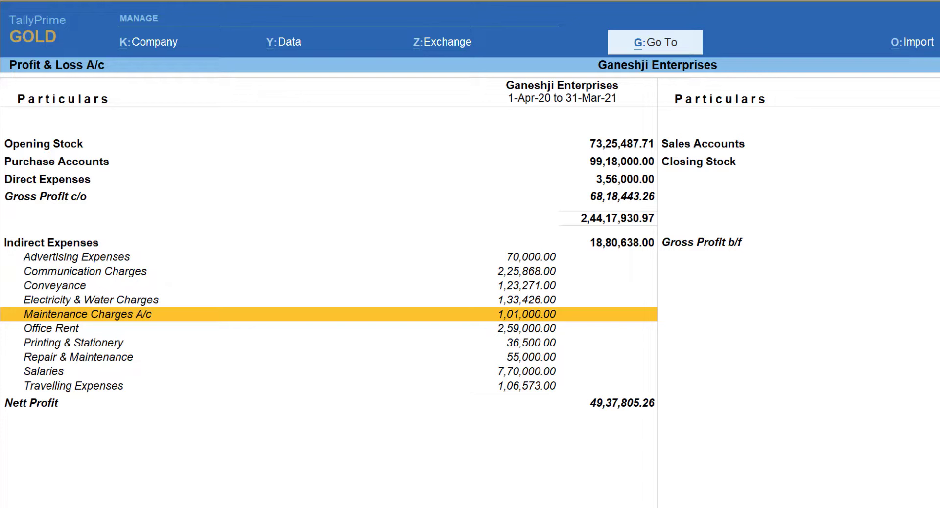
pyautogui.press('ctrl')
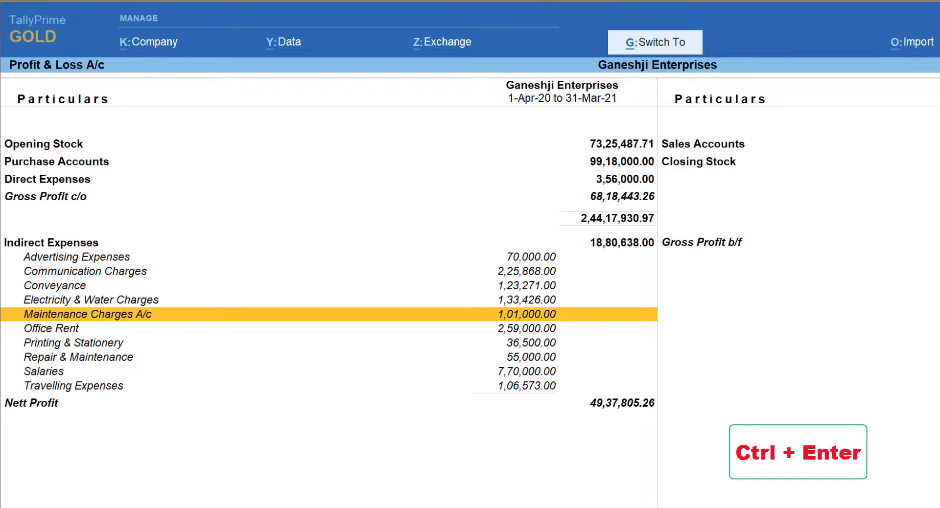
# - Alter Maintenance Charges A/c to sit under Direct Expenses and save the ledger
pyautogui.hotkey('ctrl', 'Return')
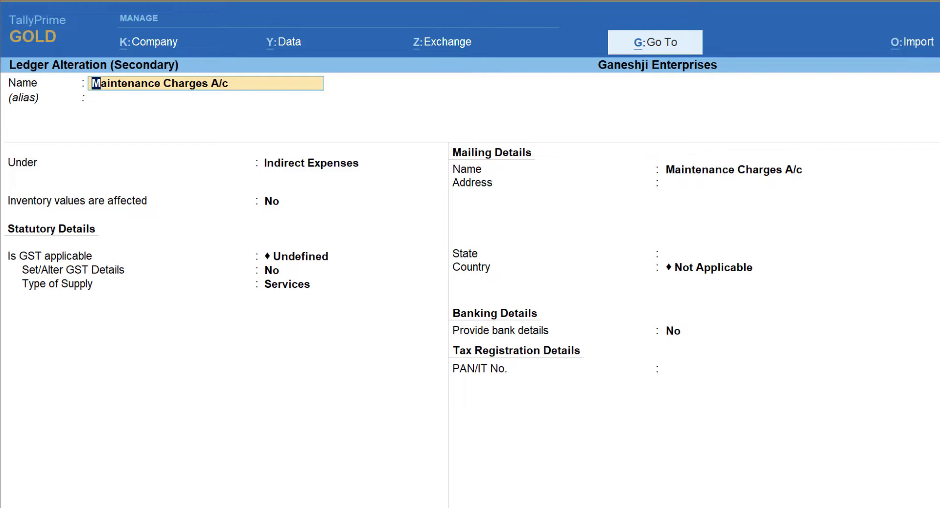
pyautogui.press('Return')
pyautogui.press('Return')
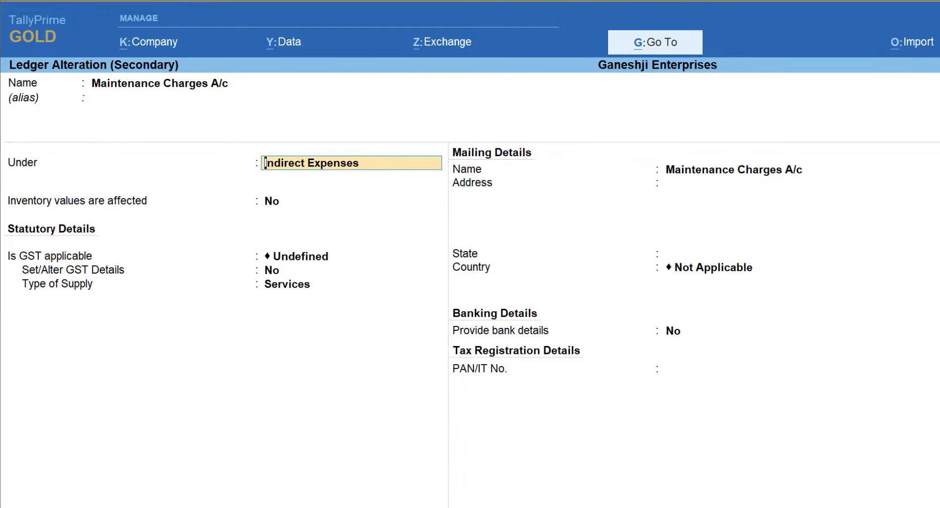
pyautogui.write('Dire')
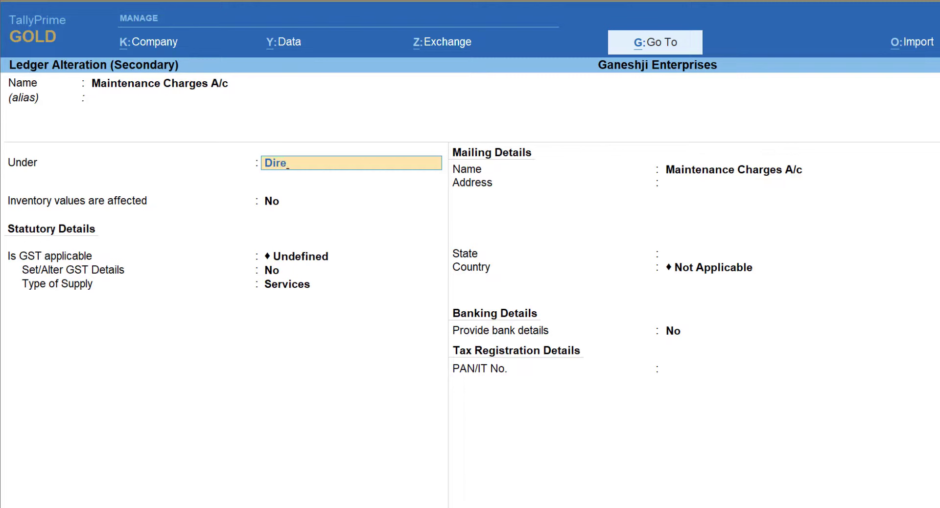
pyautogui.press('Return')
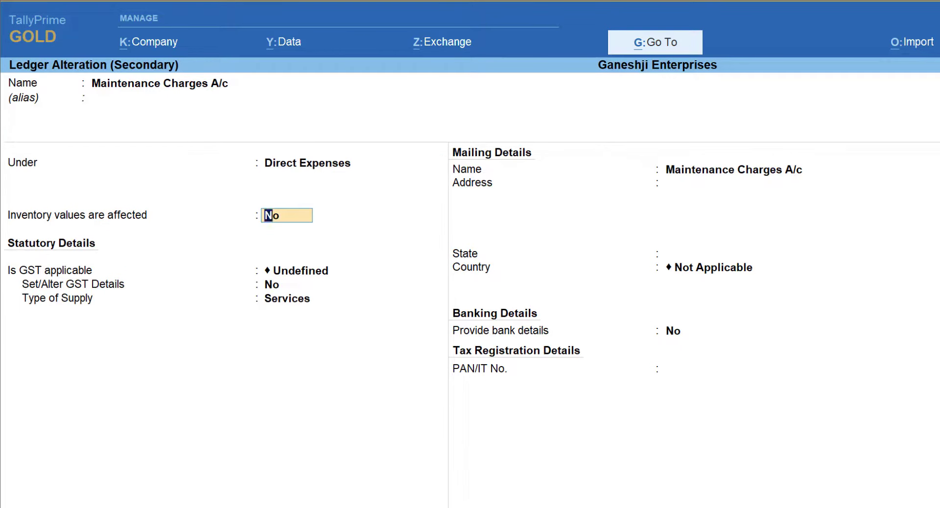
pyautogui.hotkey('ctrl', 'a')
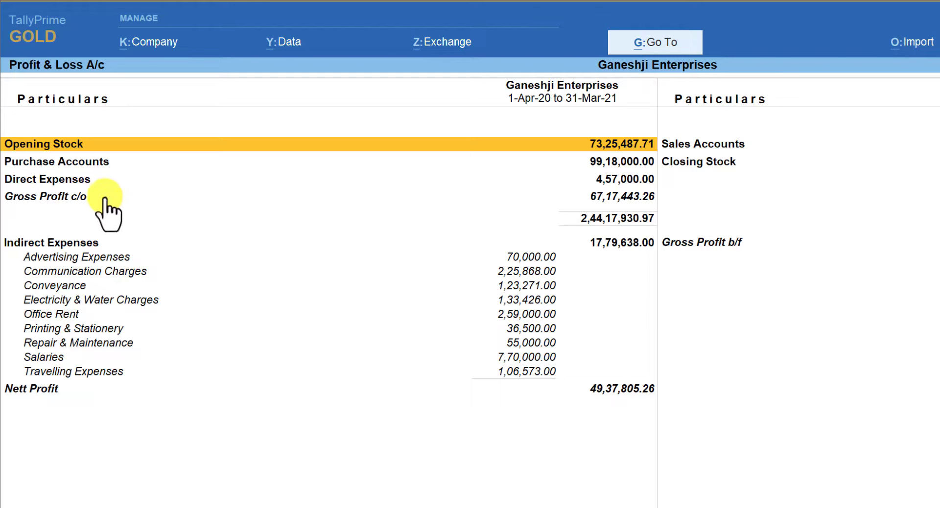
# - Expand Direct Expenses to show Frieght Inwards 3,56,000.00 and Maintenance Charges A/c 1,01,000.00
pyautogui.click(82, 182)
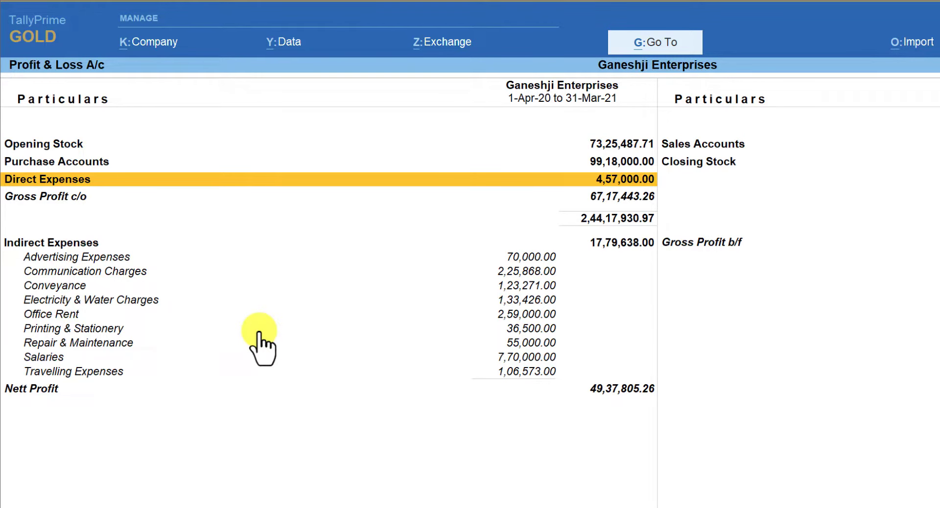
pyautogui.hotkey('shift', 'Return')
pyautogui.press('Down')
pyautogui.press('Down')
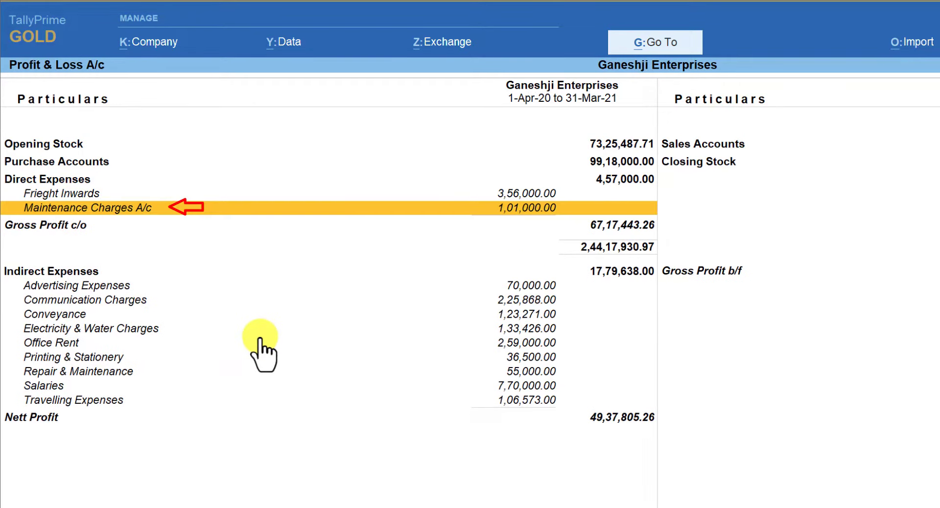